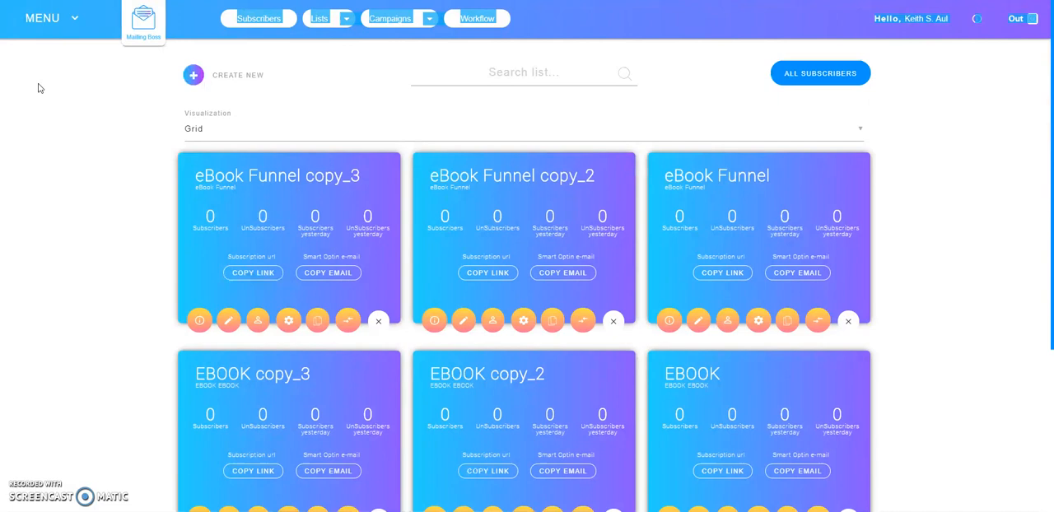
# Open the overview of all mailing lists and switch its visualization to List
pyautogui.click(98, 165)
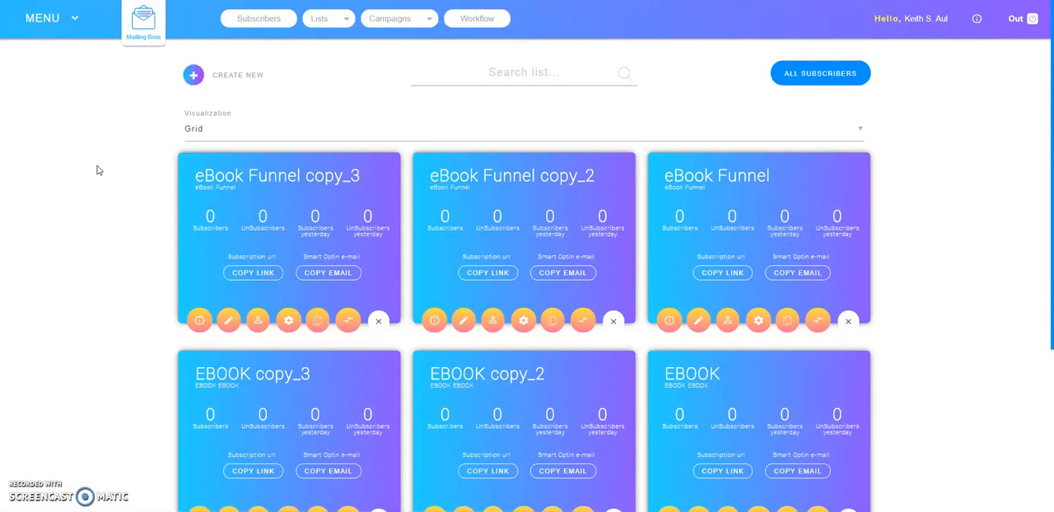
pyautogui.click(348, 20)
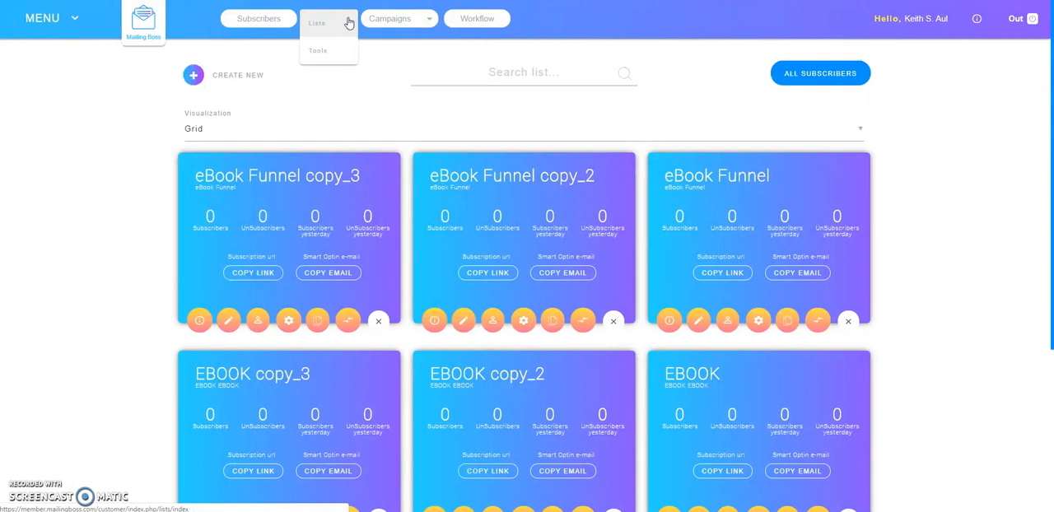
pyautogui.click(318, 25)
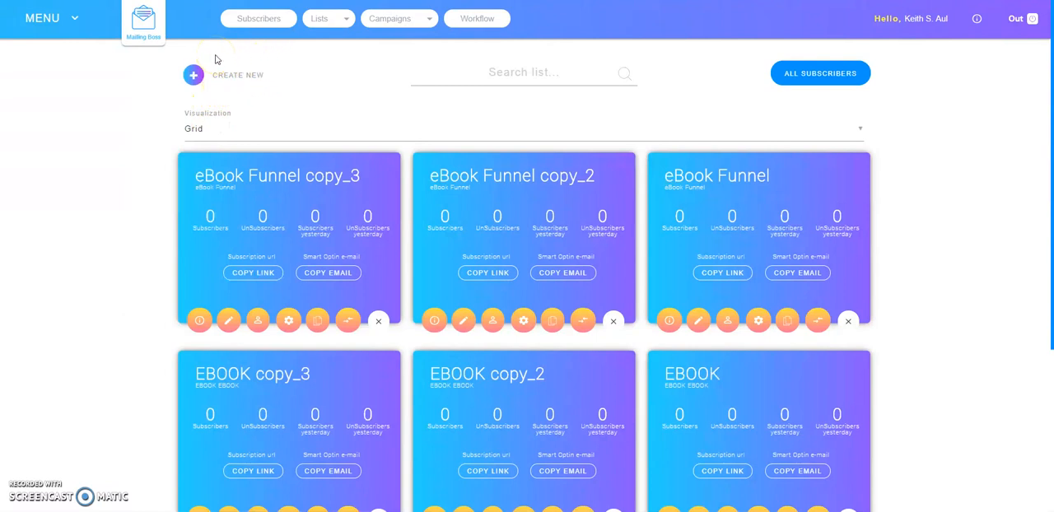
pyautogui.click(194, 76)
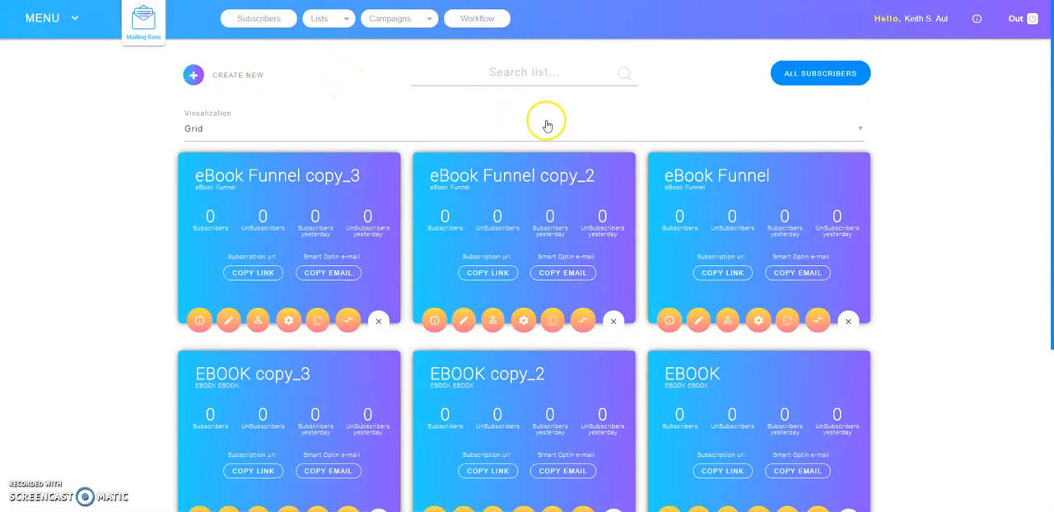
pyautogui.click(858, 133)
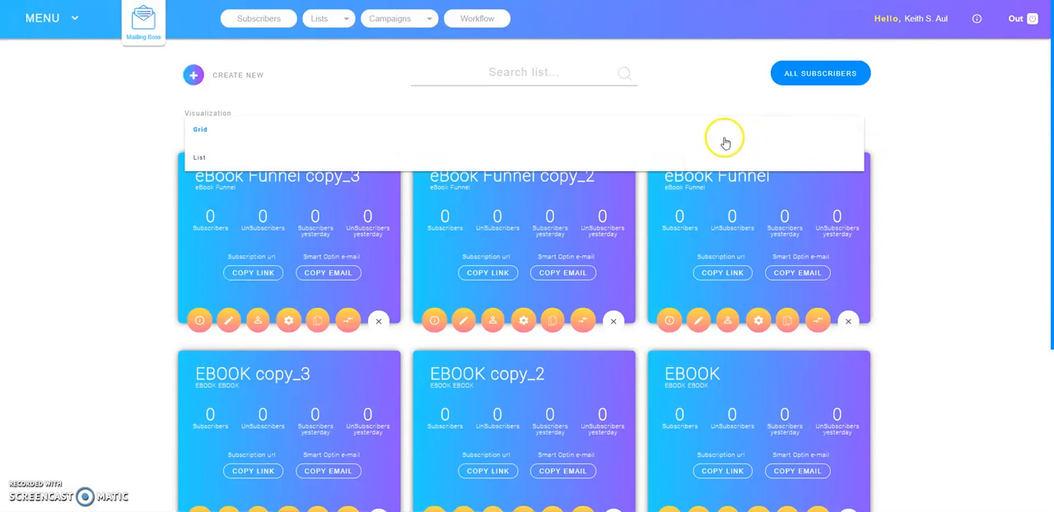
pyautogui.click(205, 158)
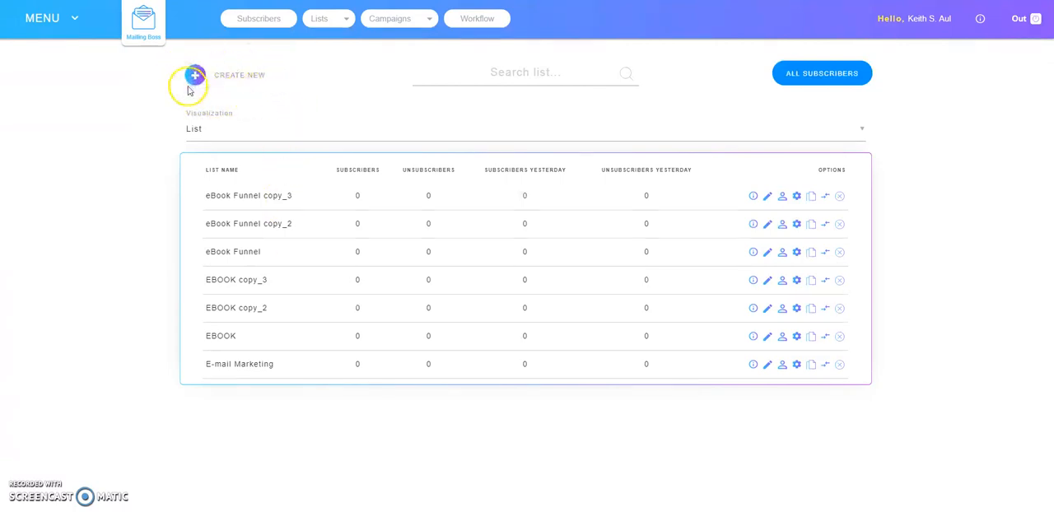
# Start creating a new mailing list and name it "TestEBookLIst"
pyautogui.click(244, 75)
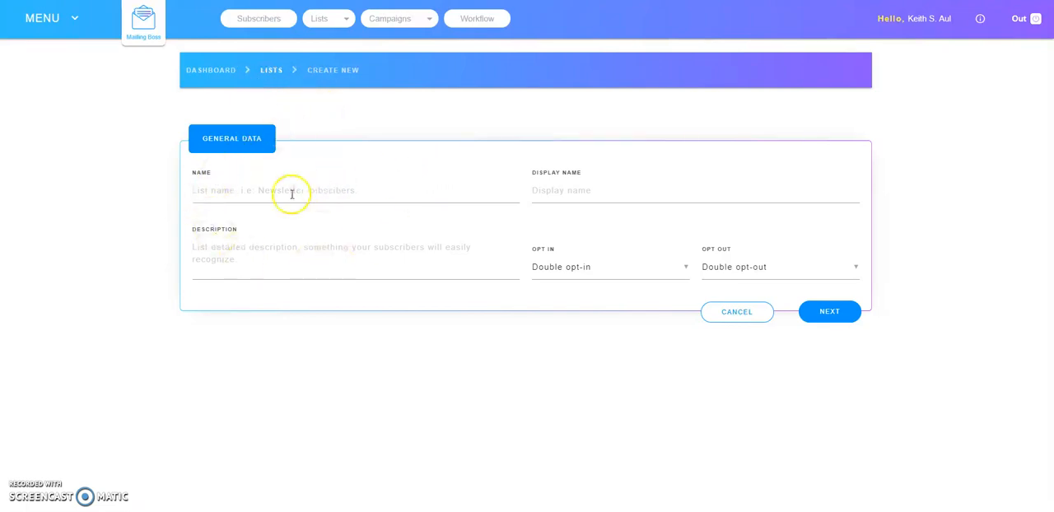
pyautogui.click(217, 192)
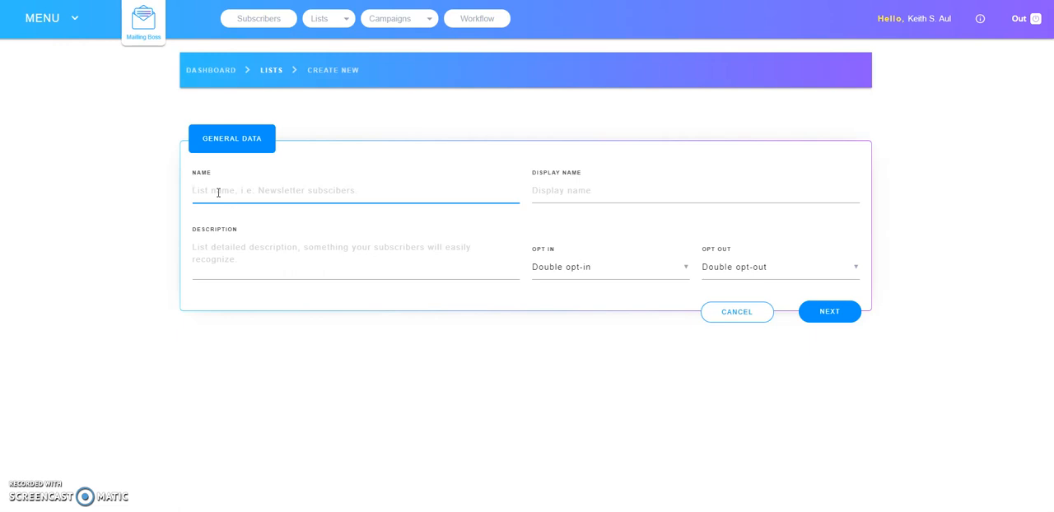
pyautogui.write('TestEBoo')
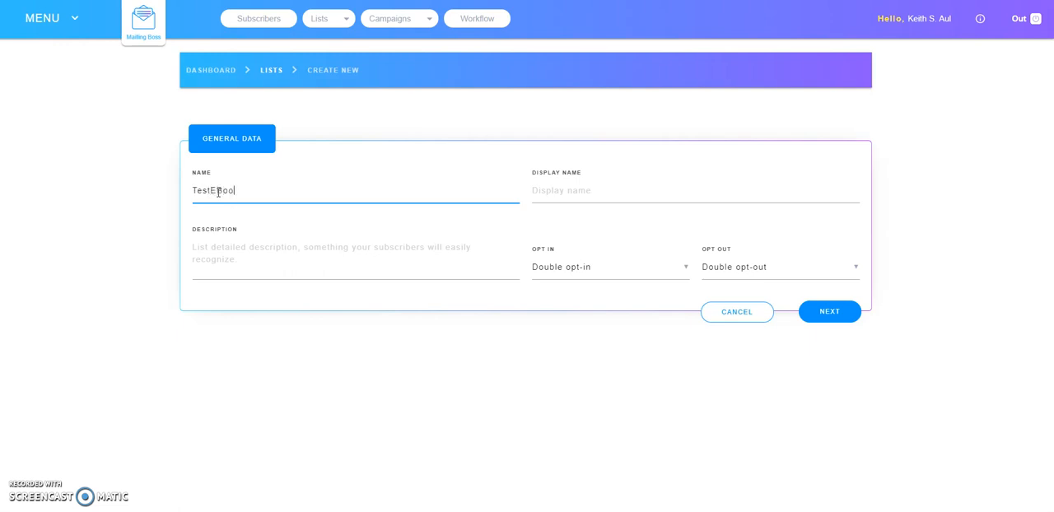
pyautogui.write('kList')
pyautogui.press('Tab')
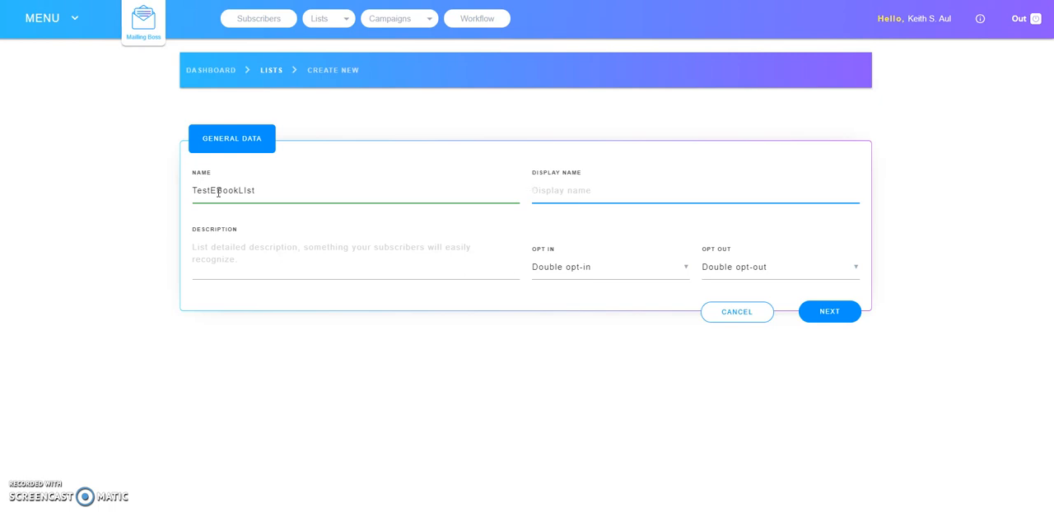
# Set the new list's display name to "TestEbookList"
pyautogui.write('TestEbookList')
pyautogui.press('Tab')
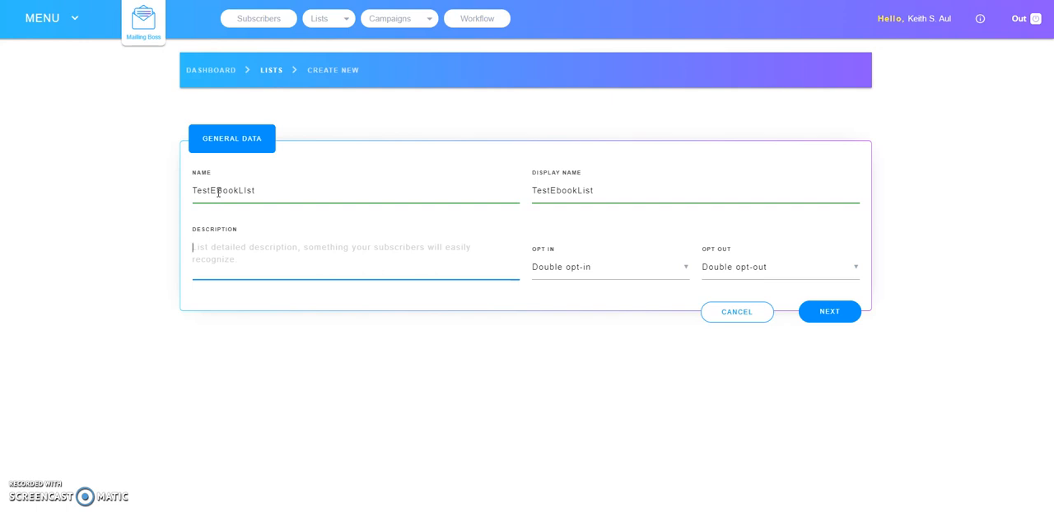
# Enter "Tutorial On How To Add A New Subscriber List" as the new list's description
pyautogui.write('Tutor')
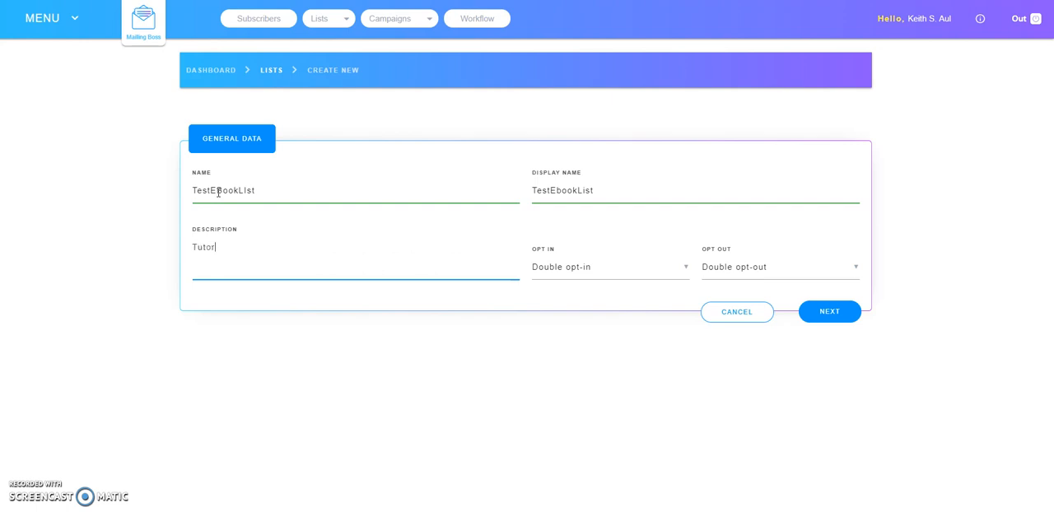
pyautogui.write('ial On How To Add A New Subs')
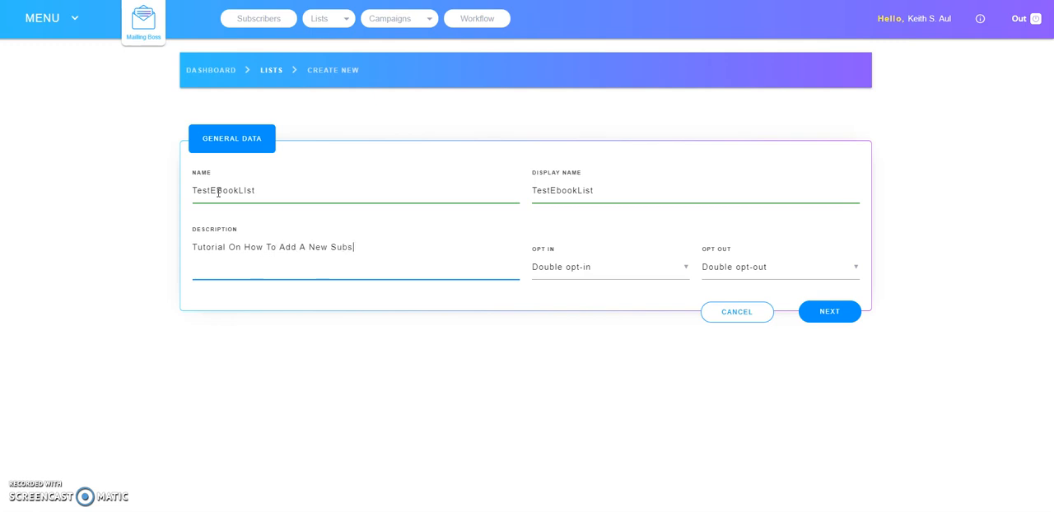
pyautogui.write('criber List')
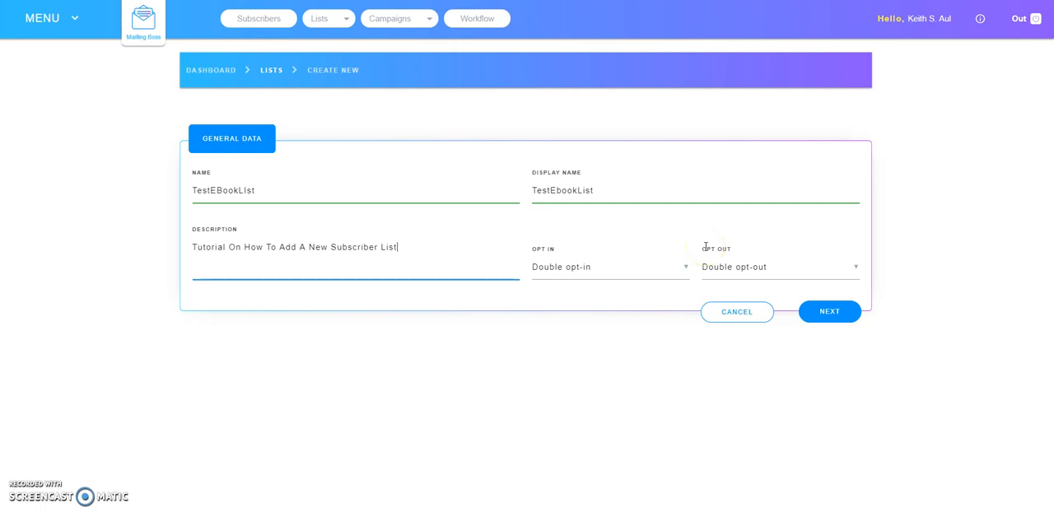
pyautogui.click(579, 237)
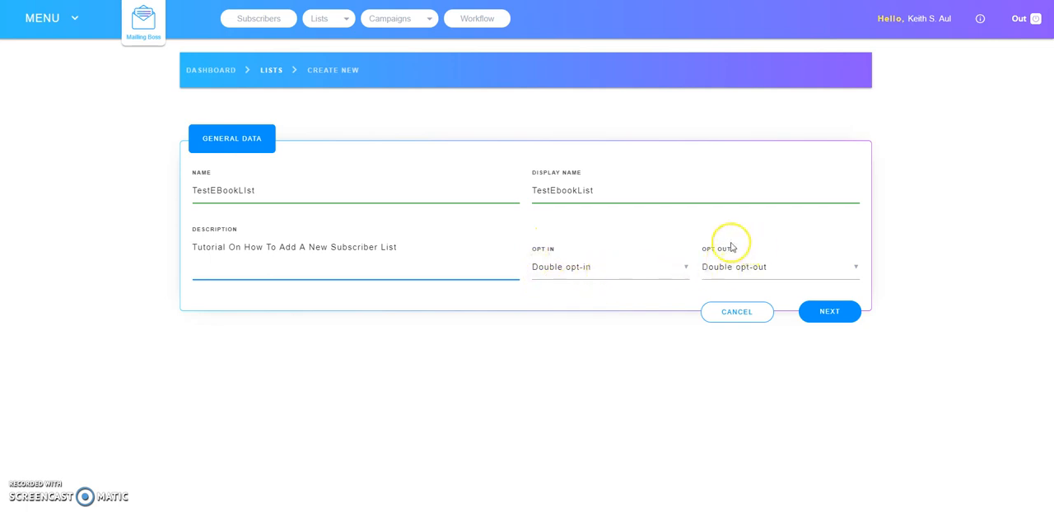
# Set the list to Single opt-in and Single opt-out, and proceed to its custom fields
pyautogui.click(688, 268)
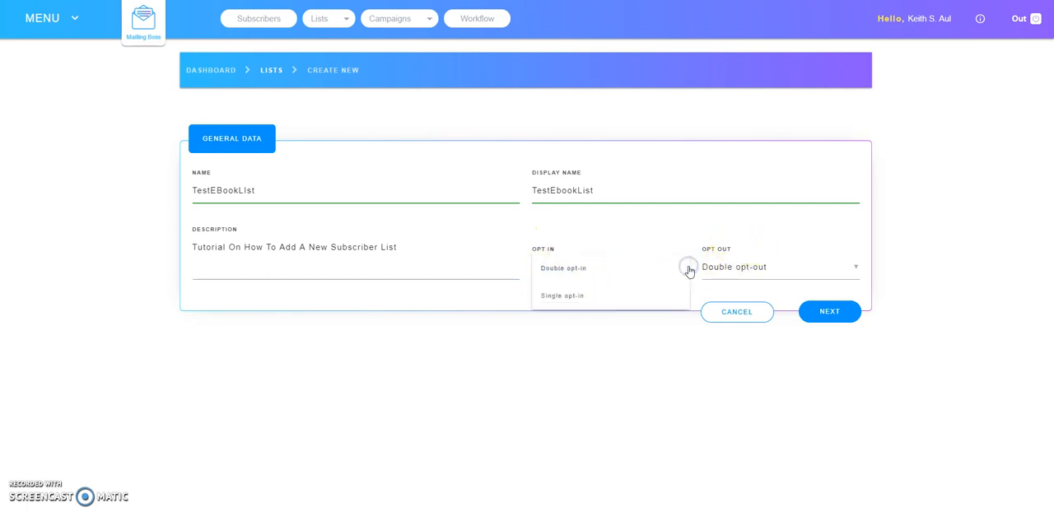
pyautogui.click(586, 296)
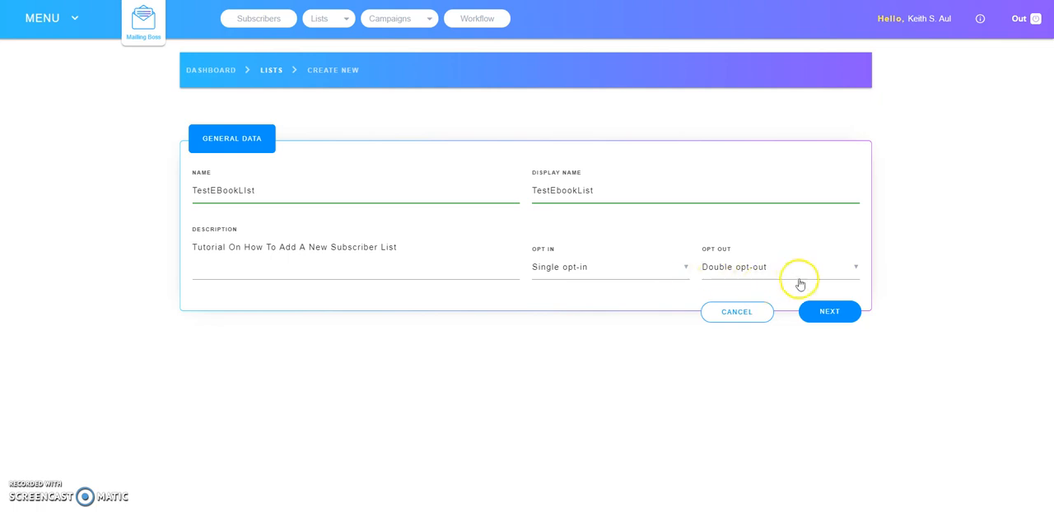
pyautogui.click(857, 269)
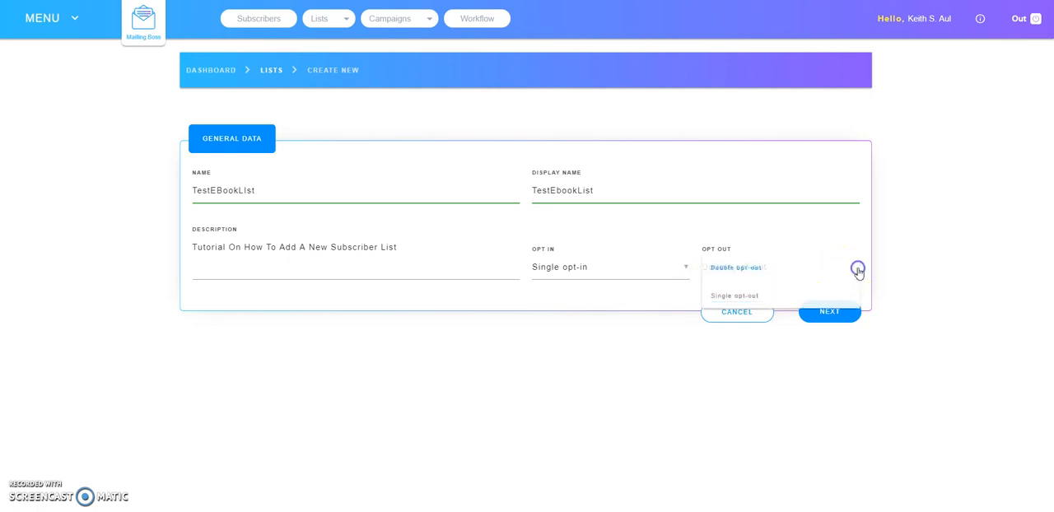
pyautogui.click(754, 295)
pyautogui.click(843, 315)
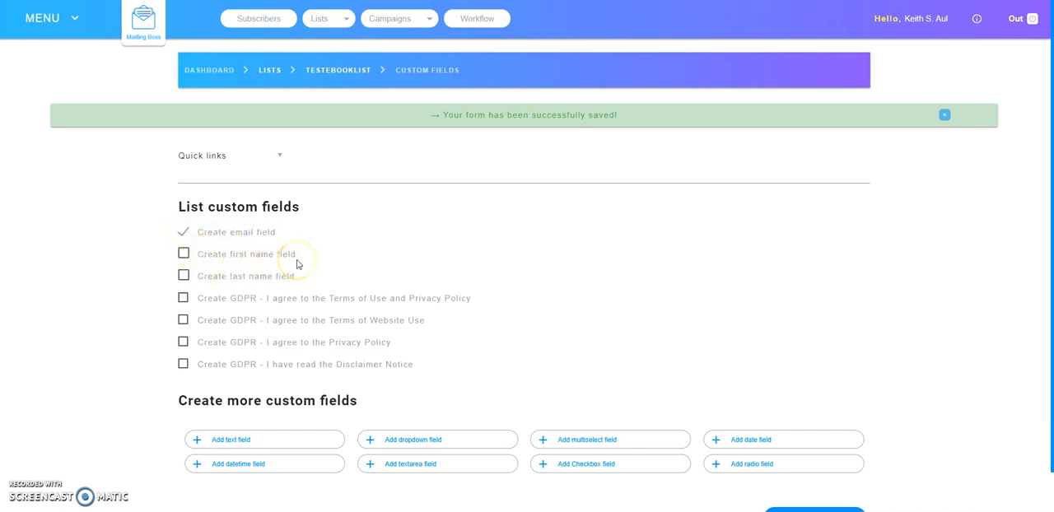
# Enable the first name field among the list custom fields and save the changes
pyautogui.click(184, 254)
pyautogui.moveTo(1048, 259); pyautogui.dragTo(1051, 313)
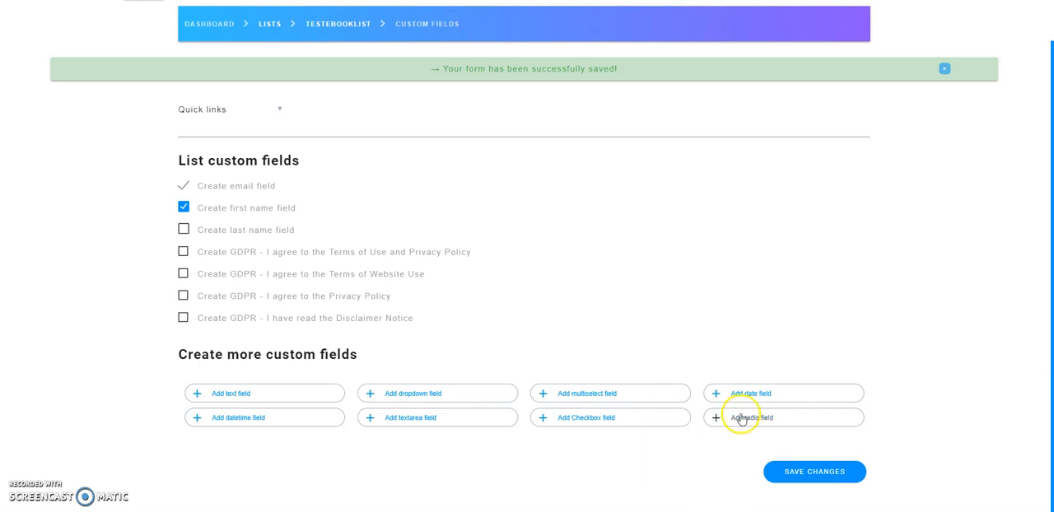
pyautogui.click(812, 472)
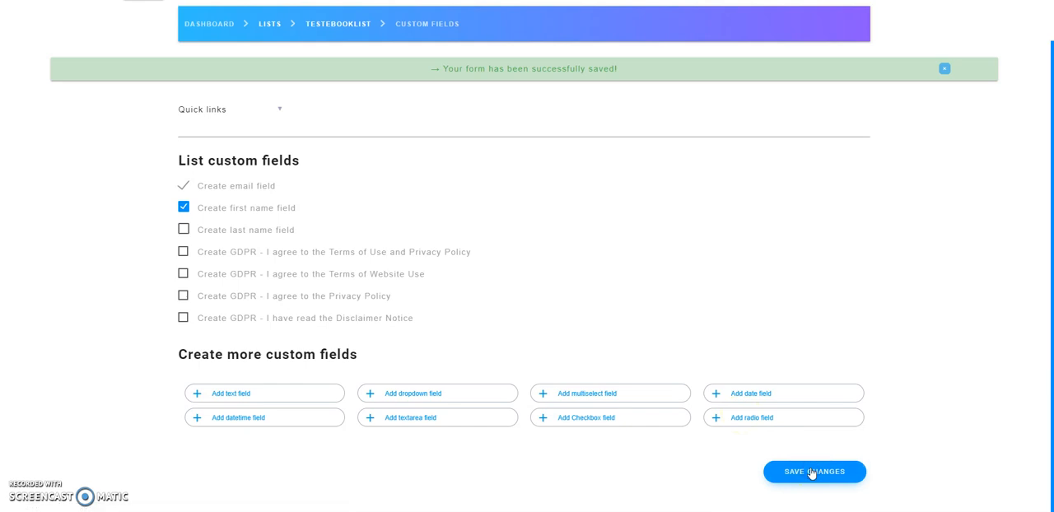
pyautogui.click(811, 472)
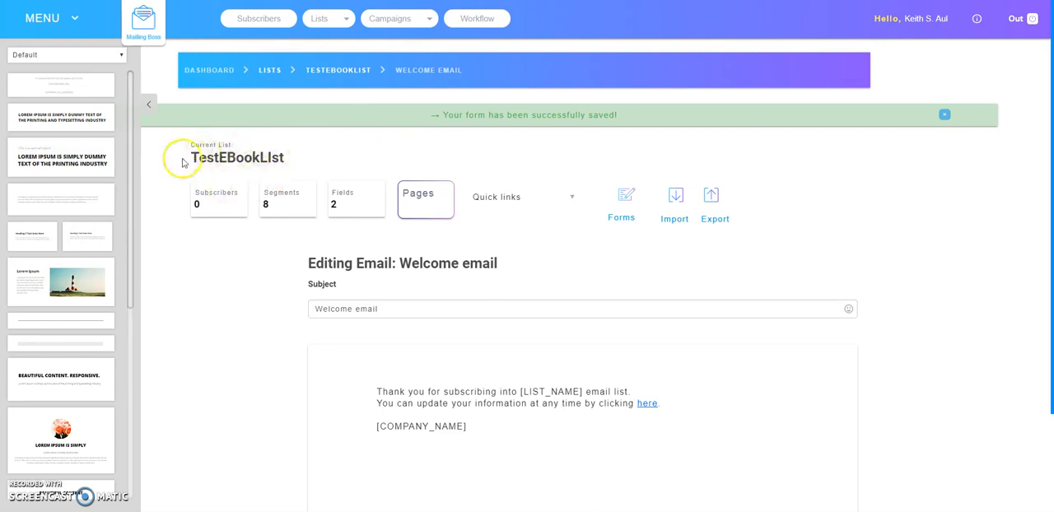
# Collapse the content block sidebar and save the default welcome email, continuing to the list overview
pyautogui.click(148, 105)
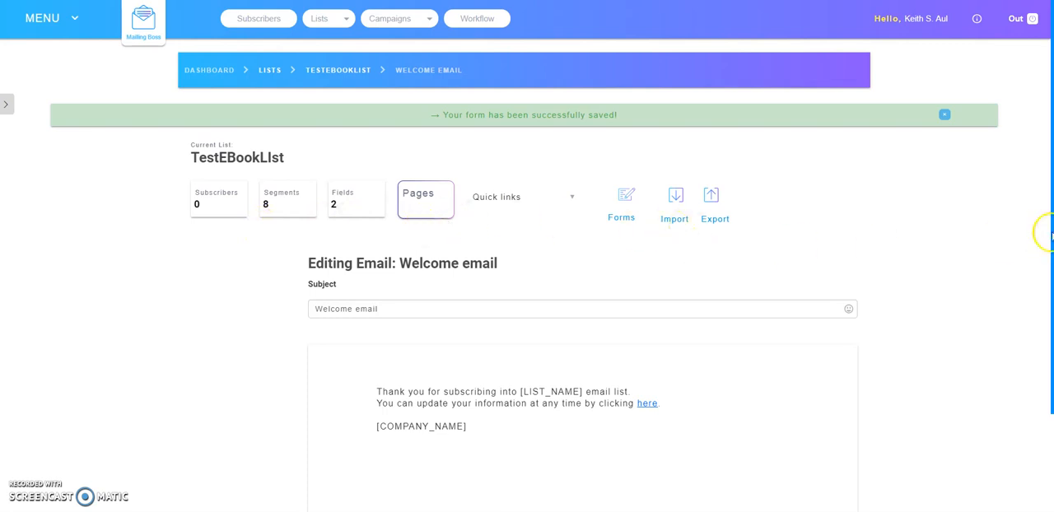
pyautogui.moveTo(1051, 233); pyautogui.dragTo(1052, 316)
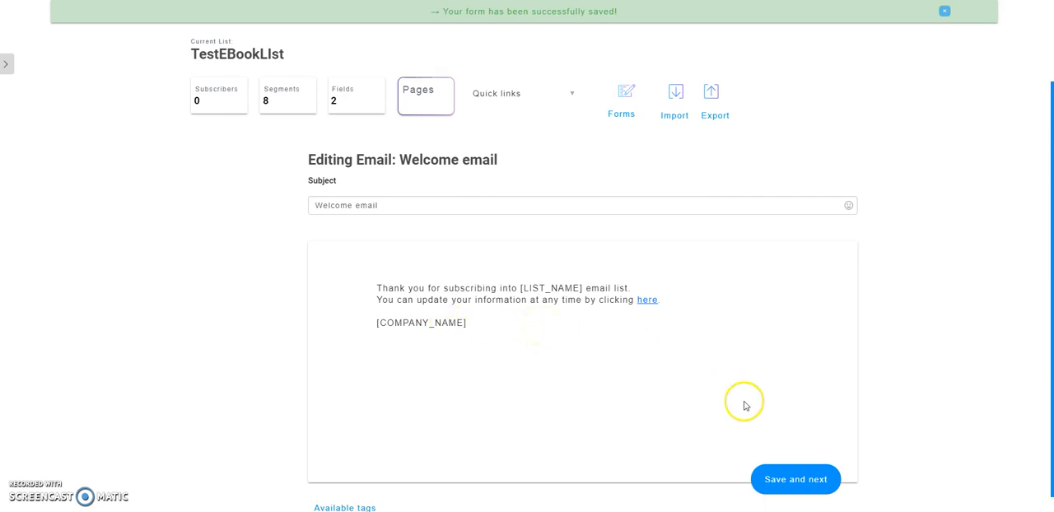
pyautogui.click(794, 481)
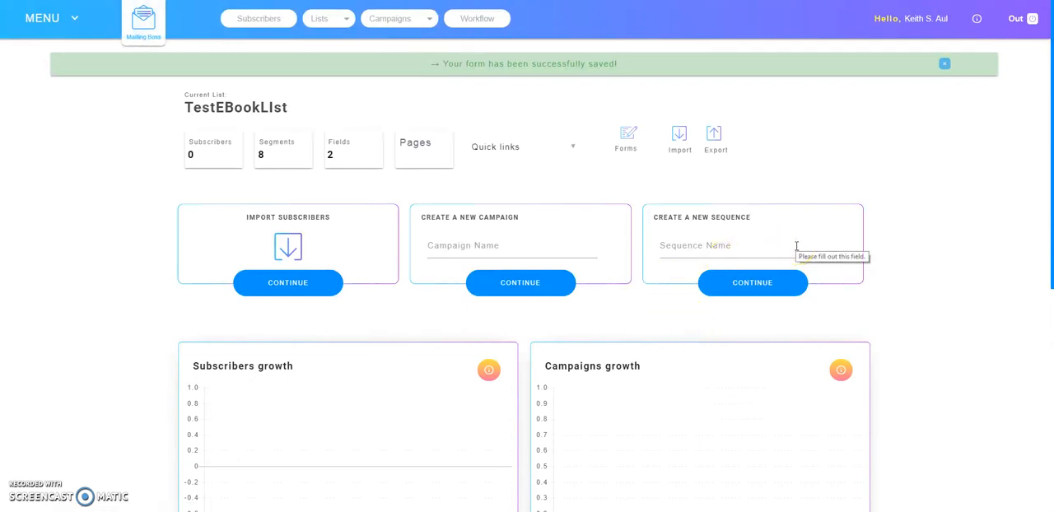
# Return from the new list's overview to the page showing all mailing lists
pyautogui.click(956, 221)
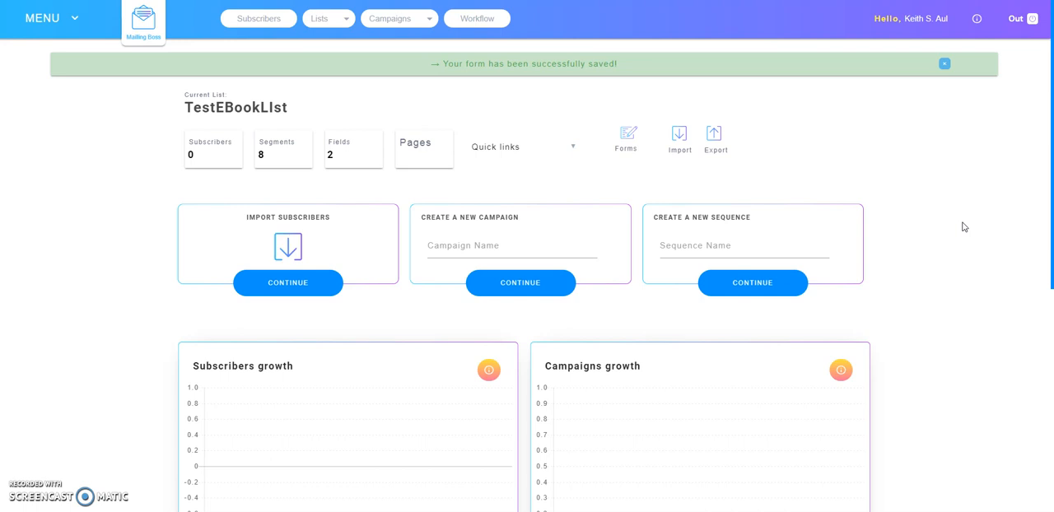
pyautogui.click(348, 21)
pyautogui.click(339, 27)
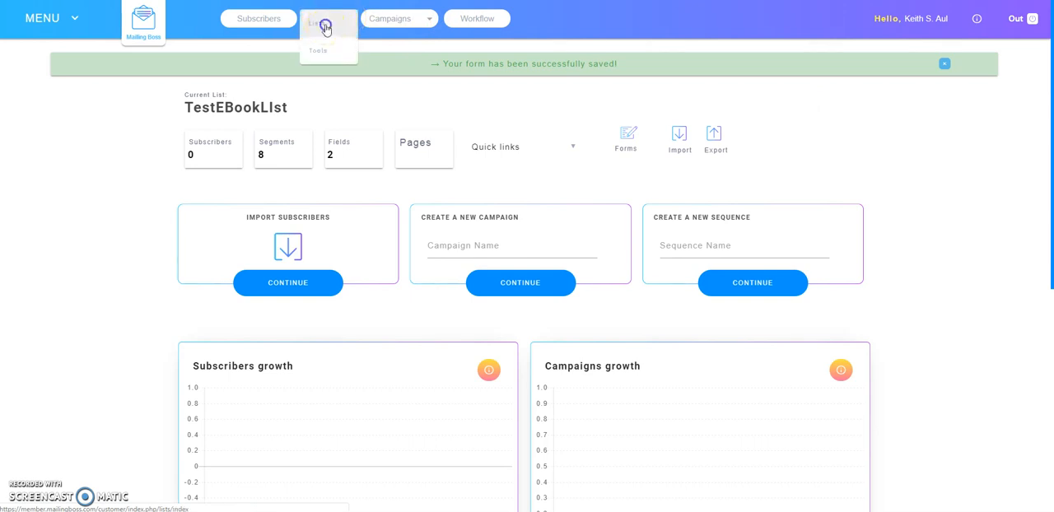